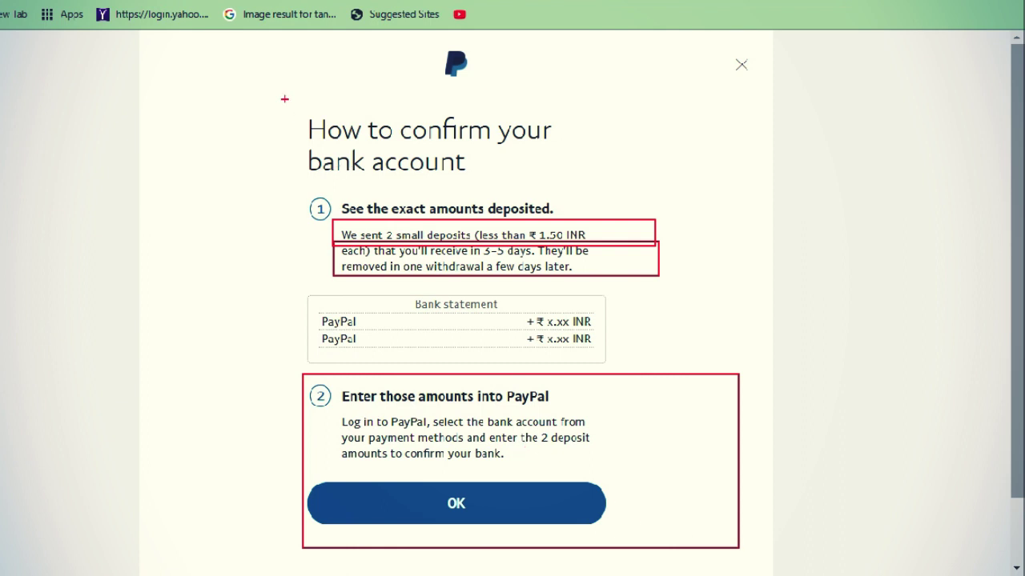
Step: Review the instructions for confirming the bank account, including the sample bank statement, and acknowledge them to return to the Money page
mouse_move(284, 99)
left_mouse_down()
mouse_move(470, 188)
mouse_move(607, 184)
left_mouse_up()
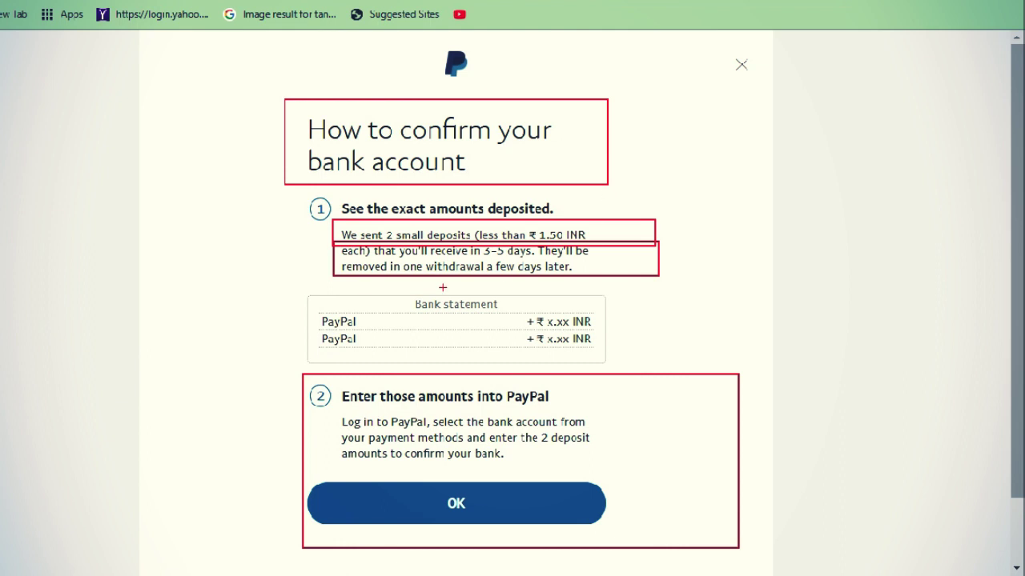
left_click_drag(405, 294, 607, 310)
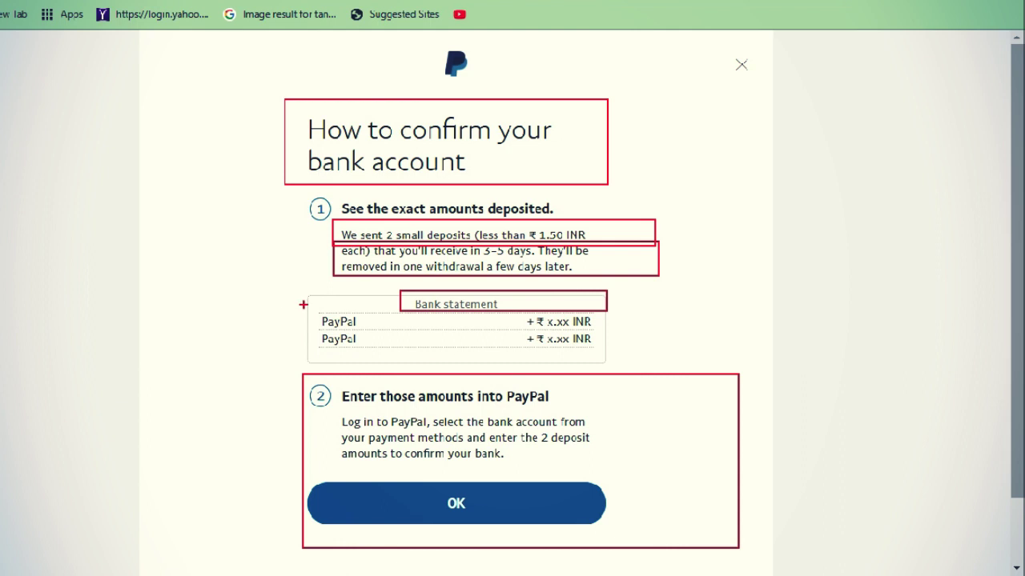
mouse_move(304, 306)
left_mouse_down()
mouse_move(533, 366)
mouse_move(661, 360)
left_mouse_up()
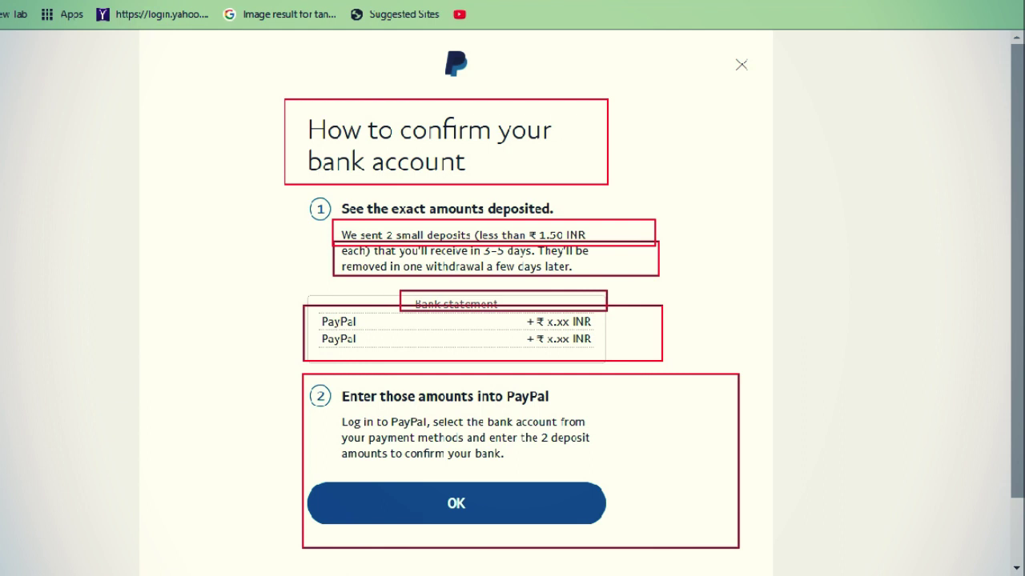
key("Escape")
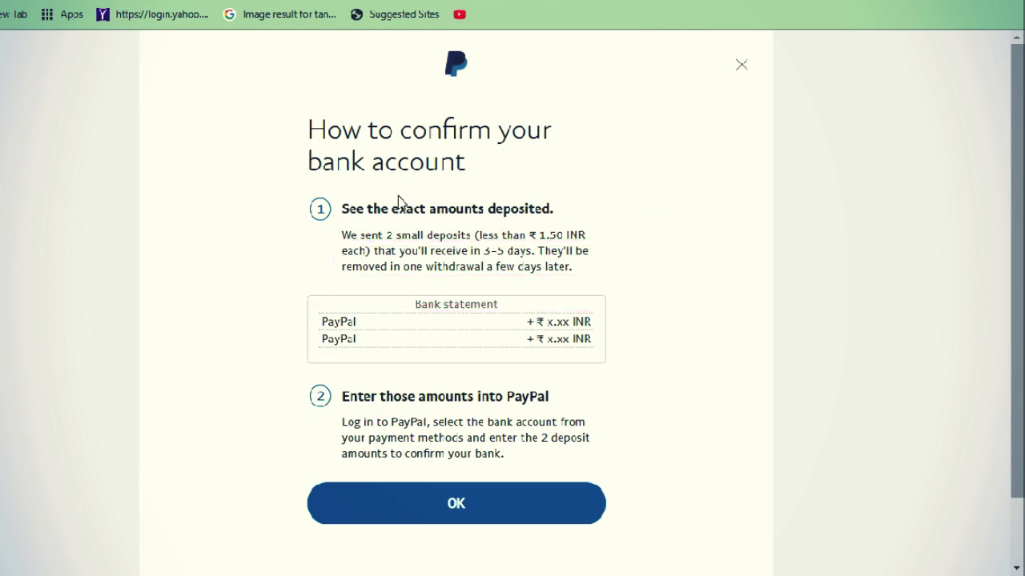
mouse_move(1016, 228)
left_mouse_down()
mouse_move(1015, 284)
mouse_move(1015, 228)
left_mouse_up()
left_click(450, 521)
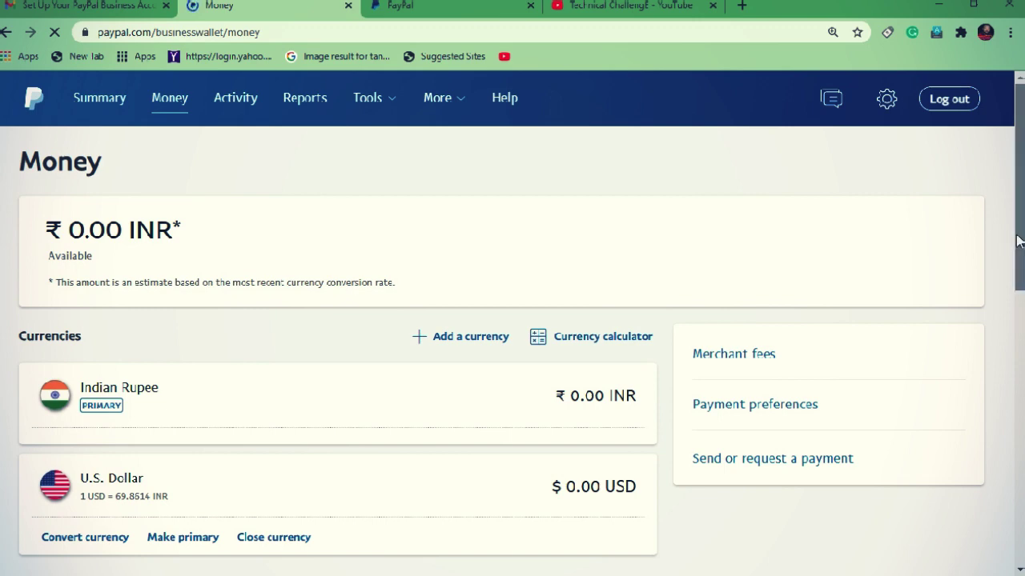
Step: Examine the Bank accounts, Cards and Currencies sections of the Money page, including the options to link a new bank account or card
left_click_drag(1018, 240, 1013, 386)
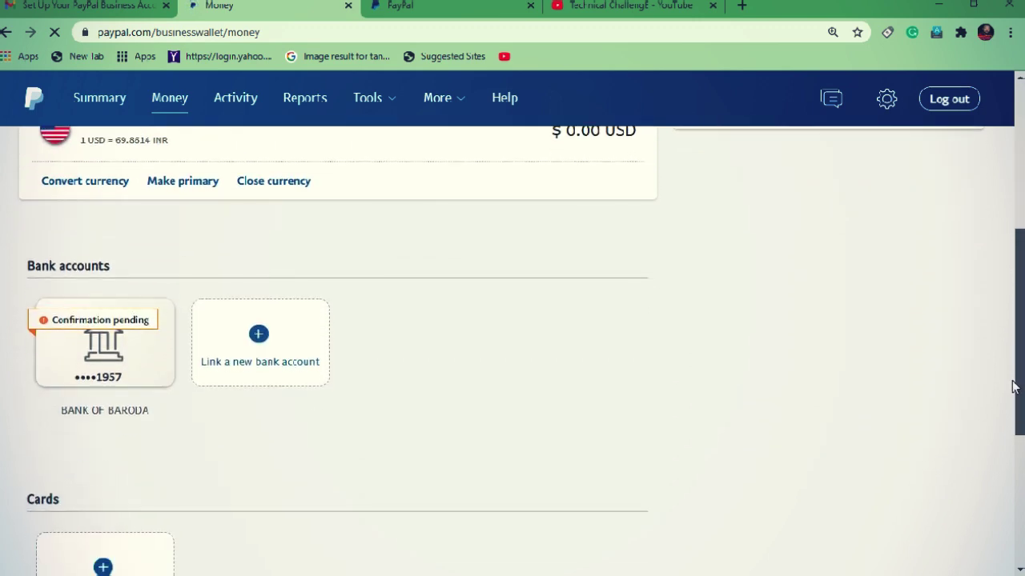
left_click(236, 368)
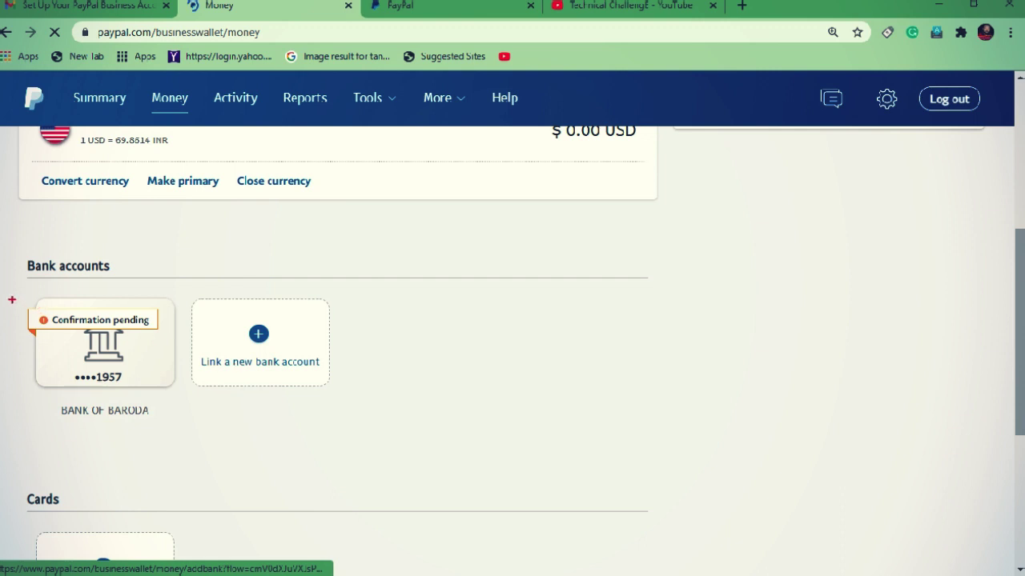
mouse_move(12, 299)
left_mouse_down()
mouse_move(336, 441)
mouse_move(398, 440)
left_mouse_up()
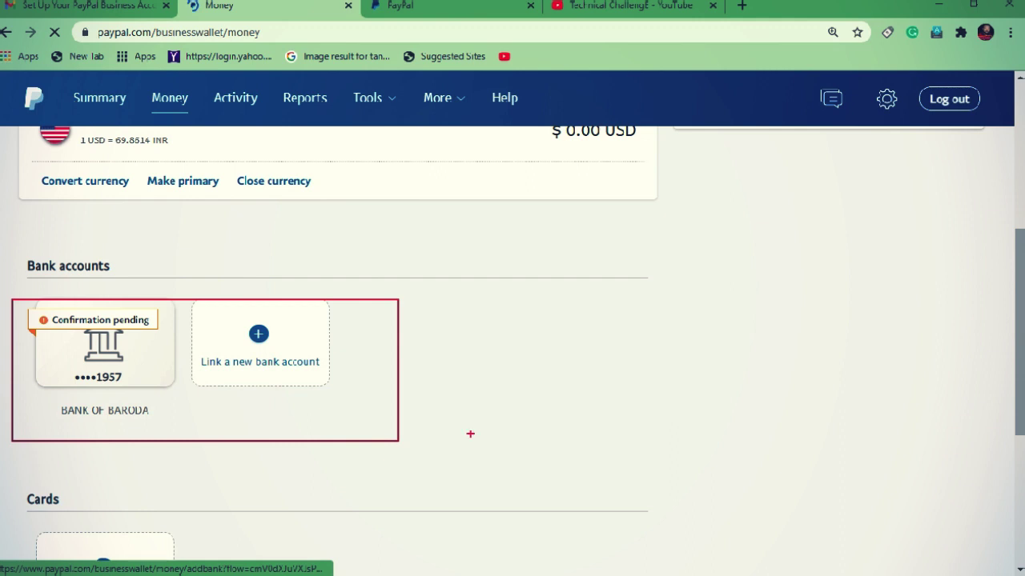
key("Escape")
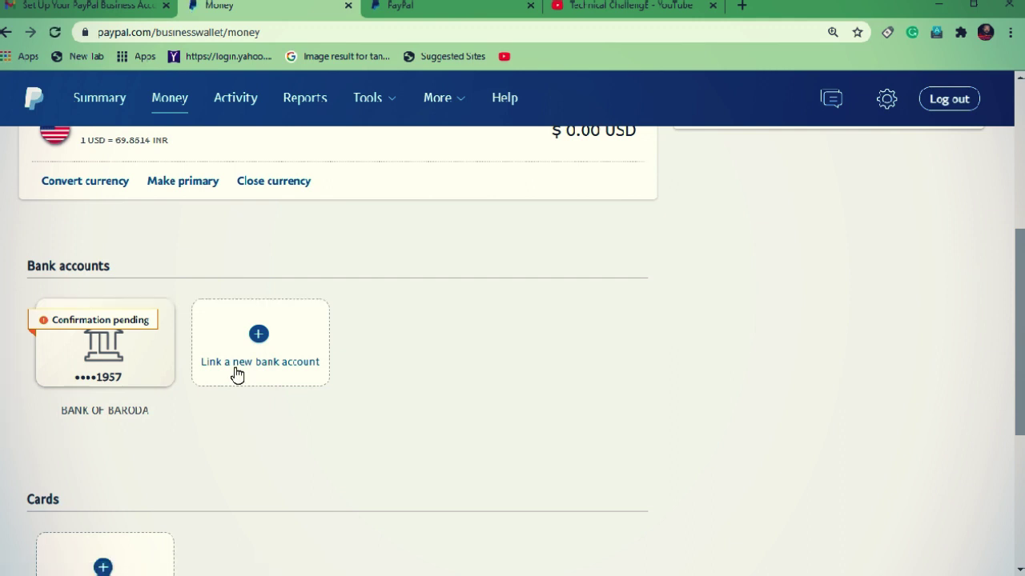
left_click_drag(1012, 257, 1006, 279)
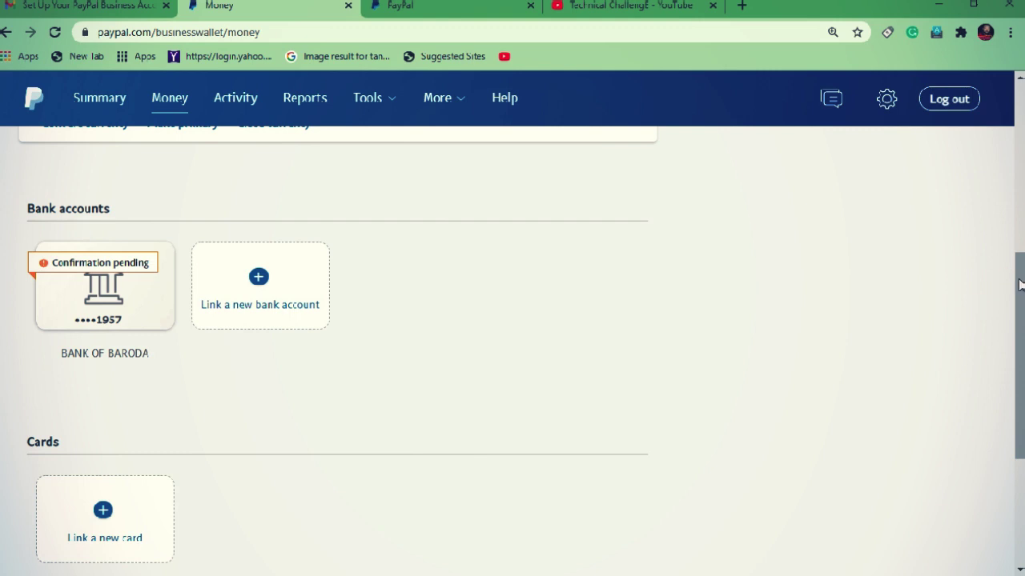
left_click_drag(1018, 293, 1018, 316)
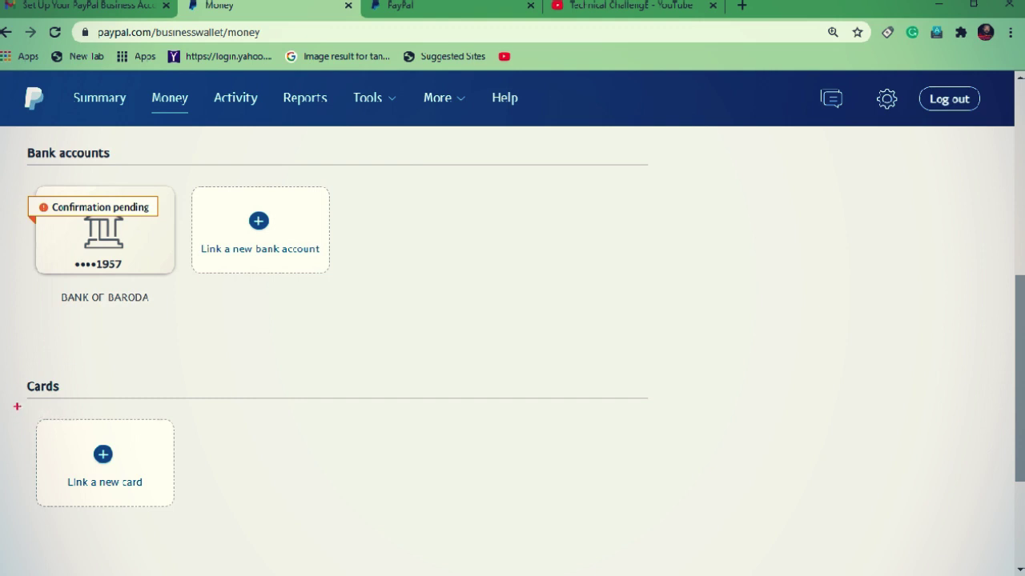
mouse_move(17, 406)
left_mouse_down()
mouse_move(201, 508)
mouse_move(247, 518)
left_mouse_up()
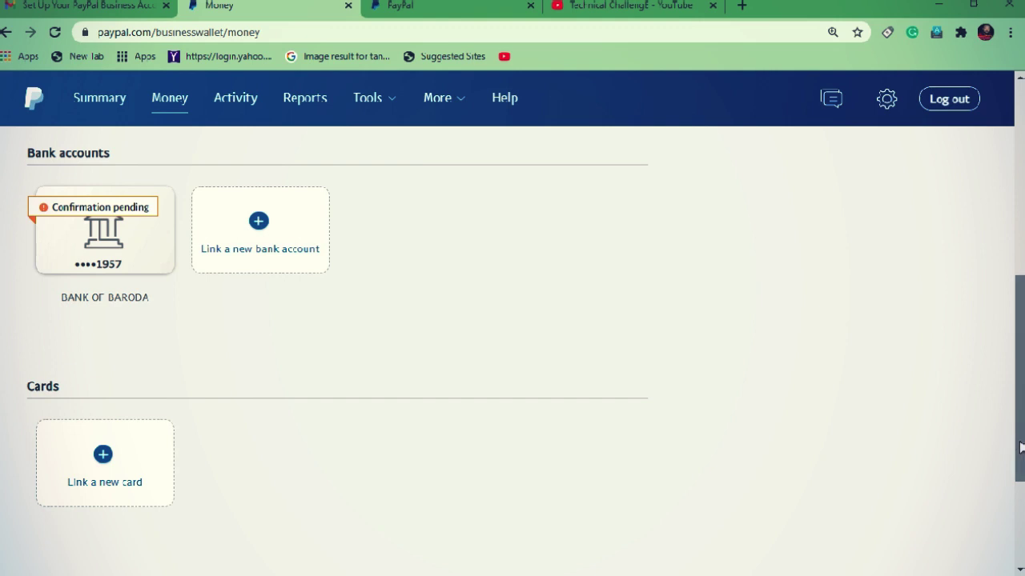
left_click_drag(1020, 448, 1021, 367)
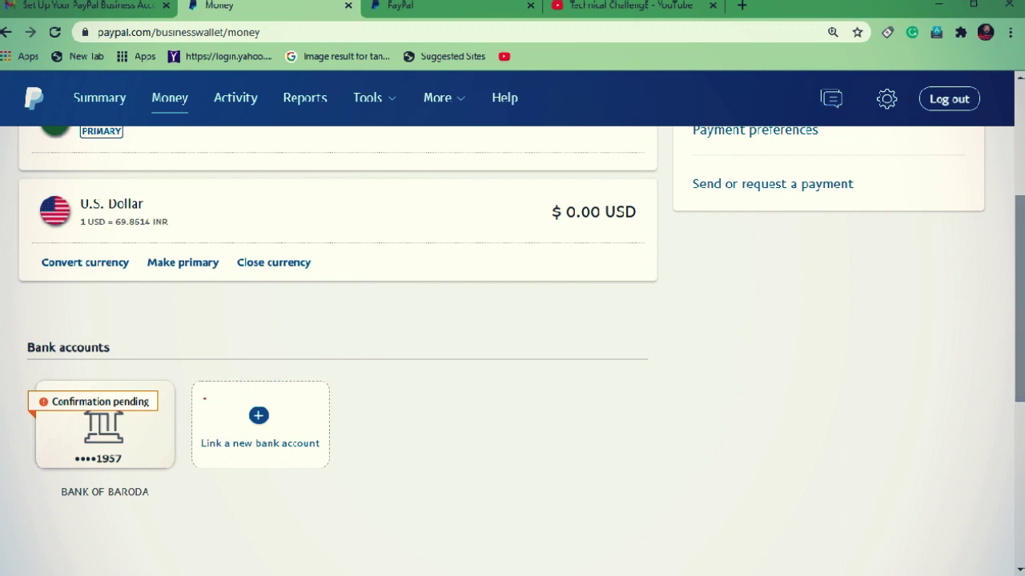
left_click_drag(183, 377, 415, 471)
left_click_drag(1020, 386, 1020, 333)
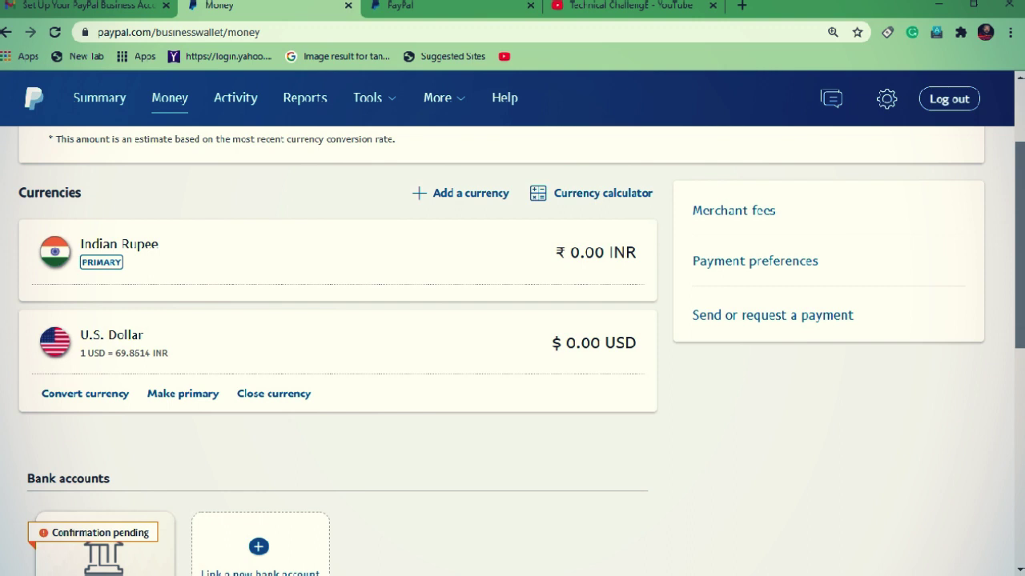
left_click_drag(1020, 319, 1020, 292)
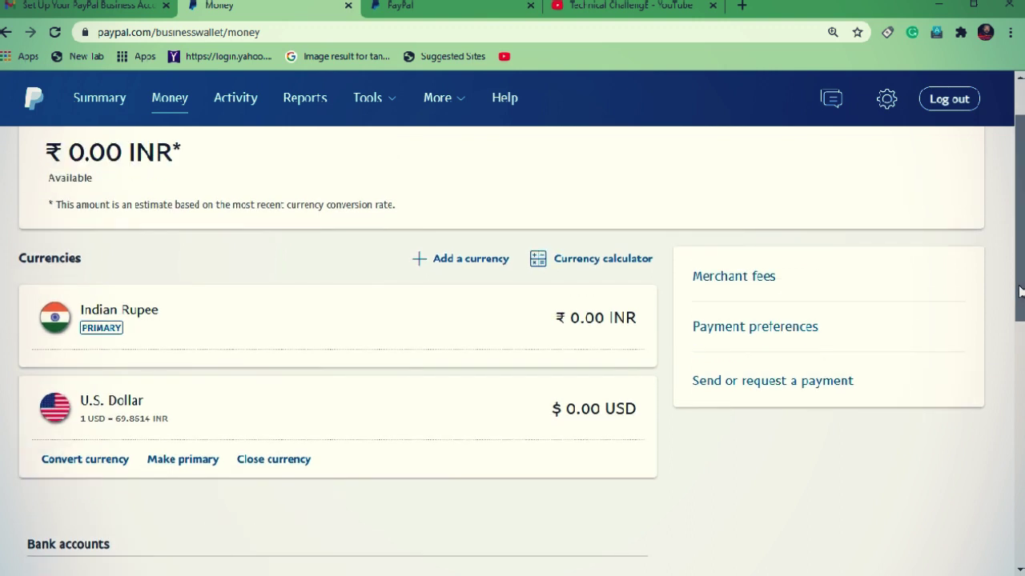
left_click_drag(1020, 292, 1022, 252)
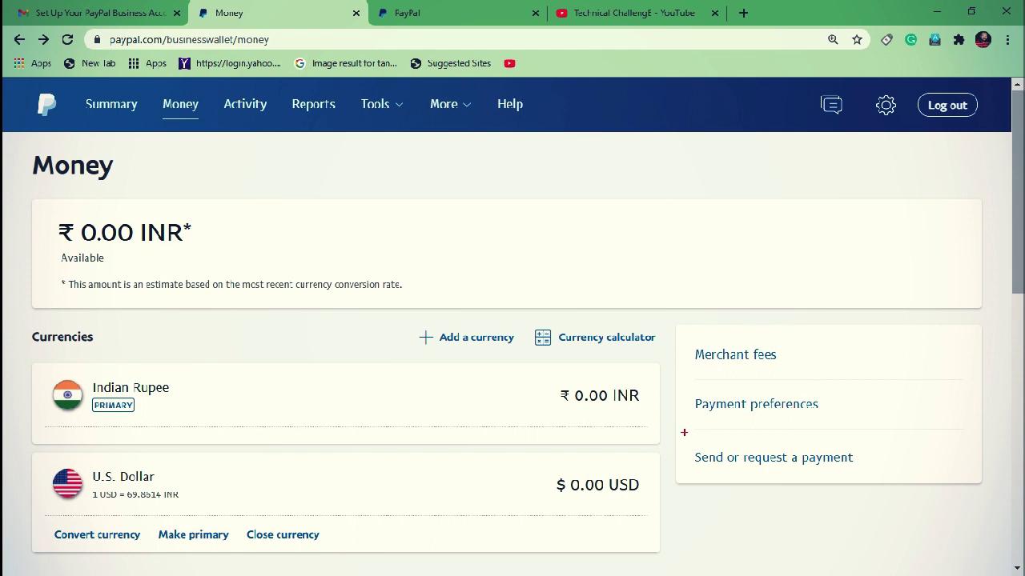
Step: Open the page for sending or requesting a payment and review the Send option and its recipient field
left_click_drag(683, 432, 941, 482)
left_click(729, 467)
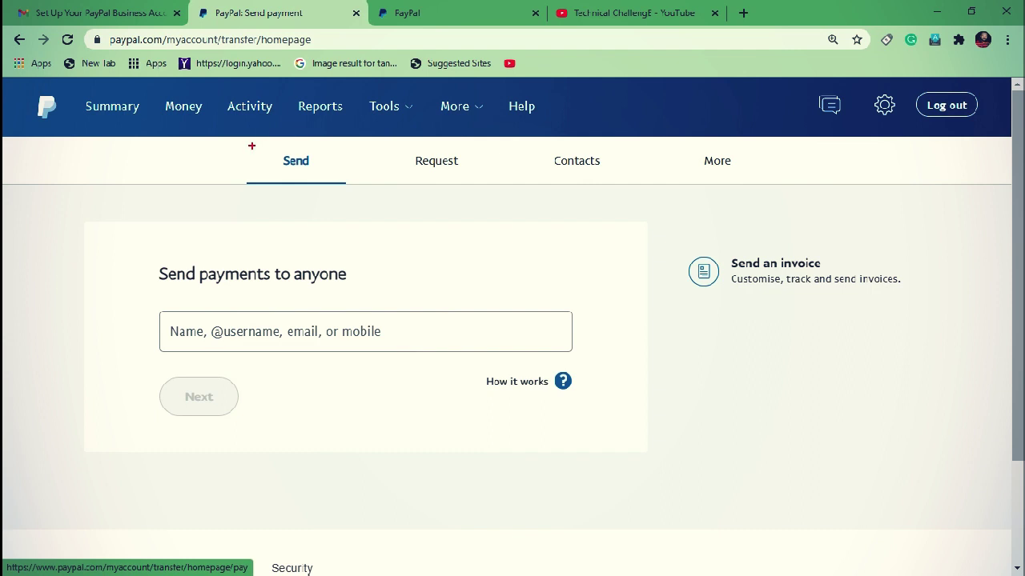
left_click_drag(251, 145, 385, 197)
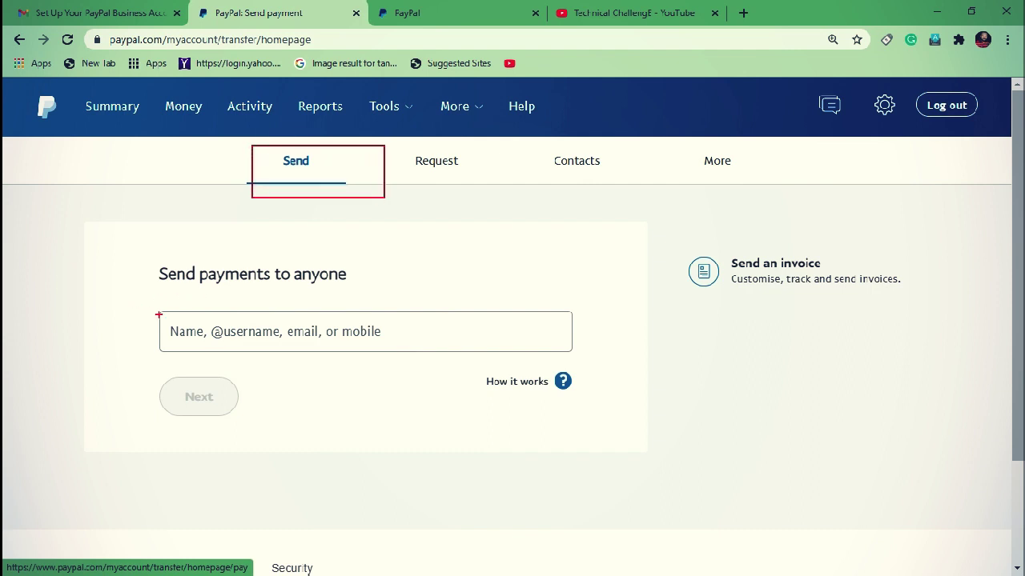
mouse_move(158, 314)
left_mouse_down()
mouse_move(260, 343)
mouse_move(661, 359)
left_mouse_up()
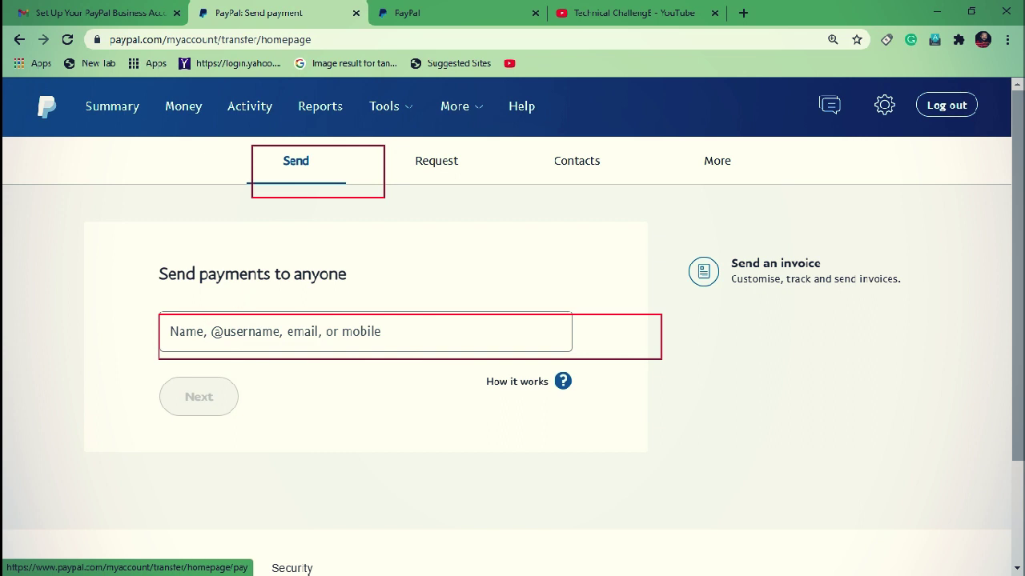
left_click_drag(201, 323, 395, 343)
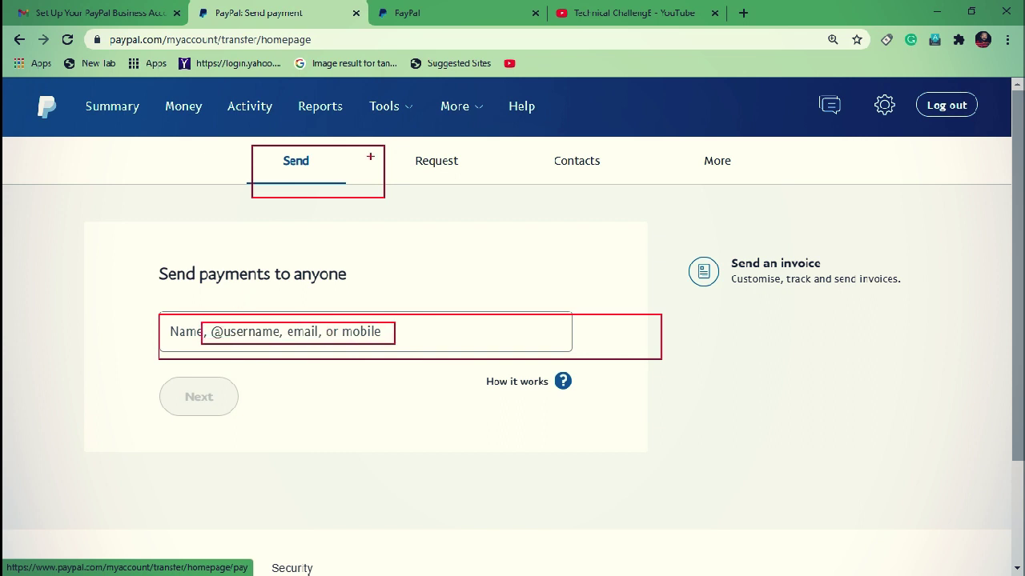
left_click_drag(399, 149, 496, 174)
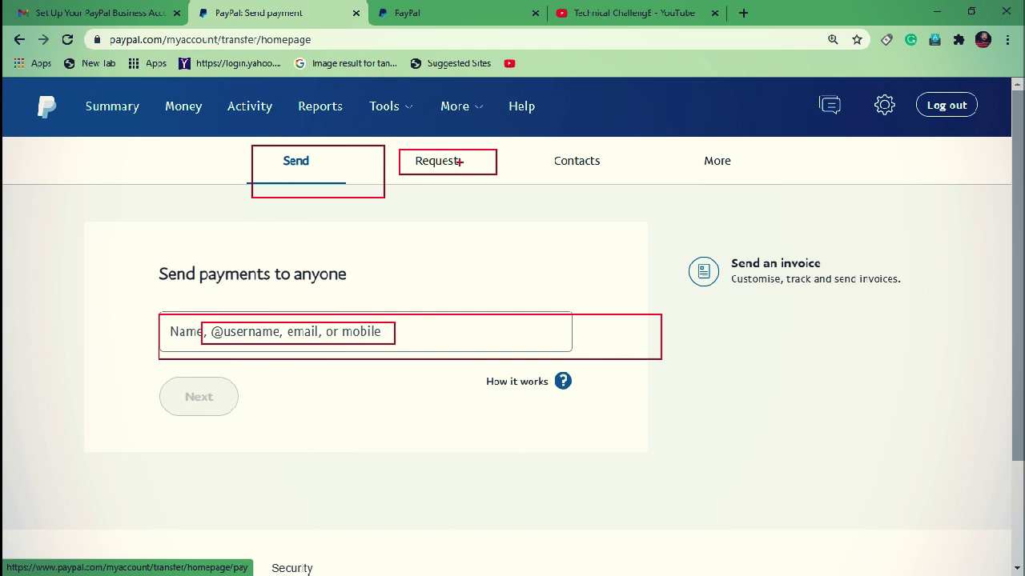
key("Escape")
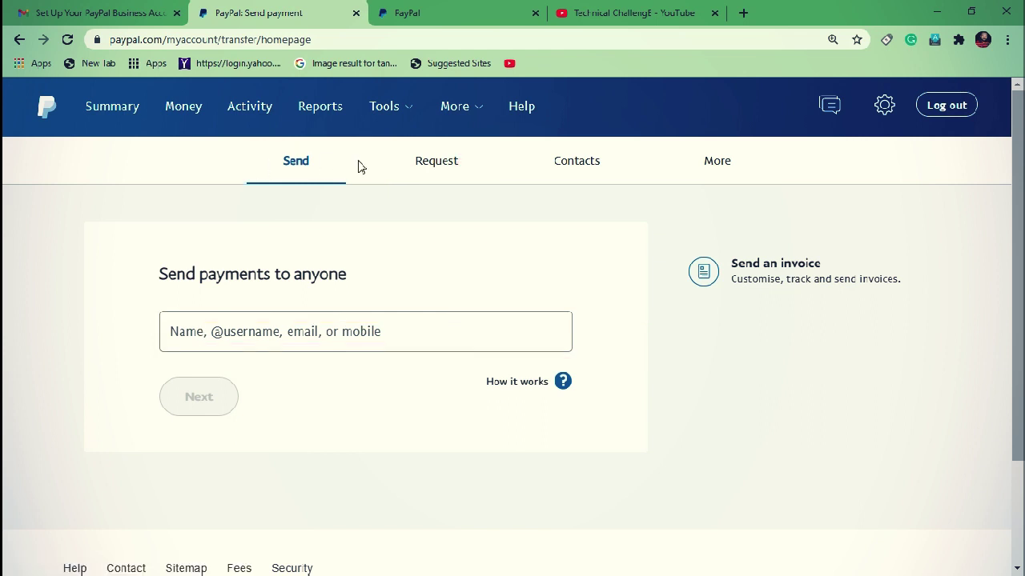
Step: Switch to requesting payments and review the request instructions and the recipient field
left_click(434, 166)
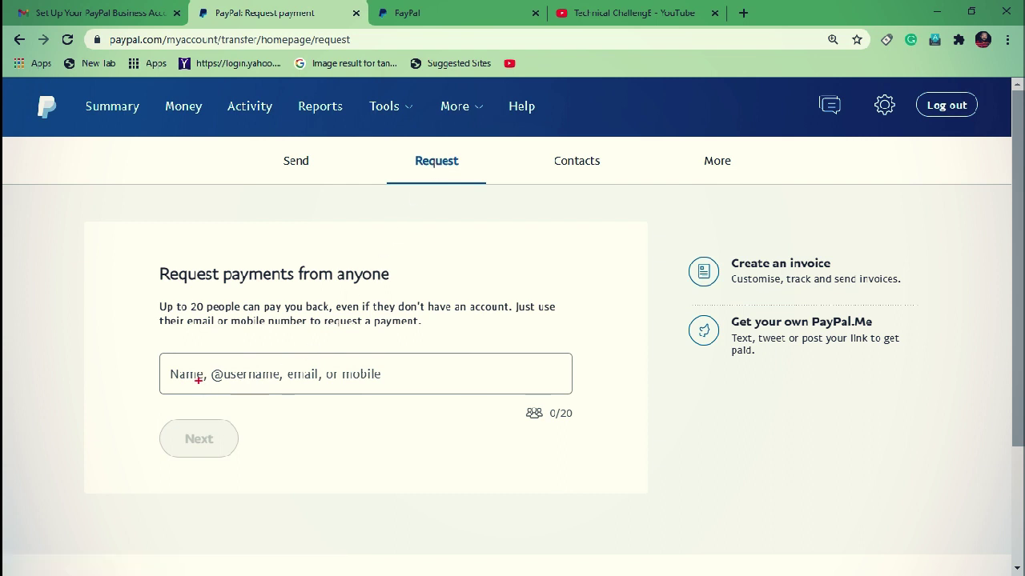
mouse_move(162, 355)
left_mouse_down()
mouse_move(434, 392)
mouse_move(613, 396)
left_mouse_up()
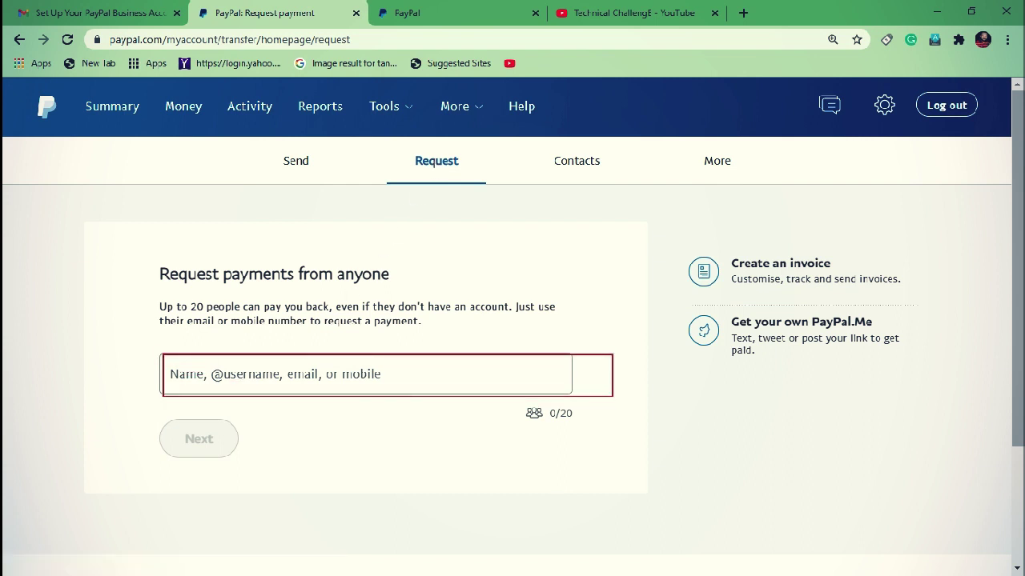
left_click_drag(145, 300, 647, 336)
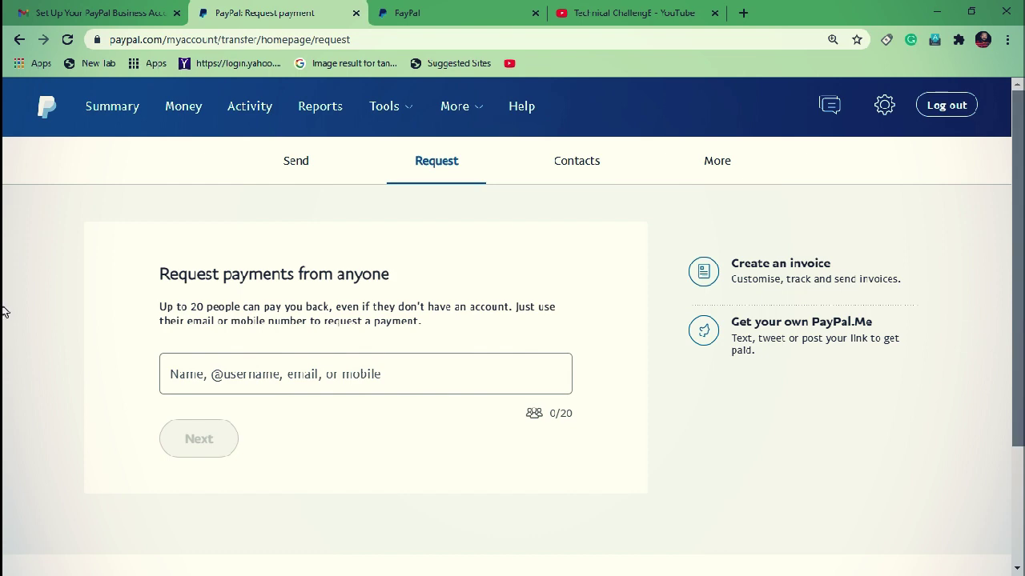
left_click_drag(1019, 324, 1017, 354)
scroll(3, 328, "up", 1)
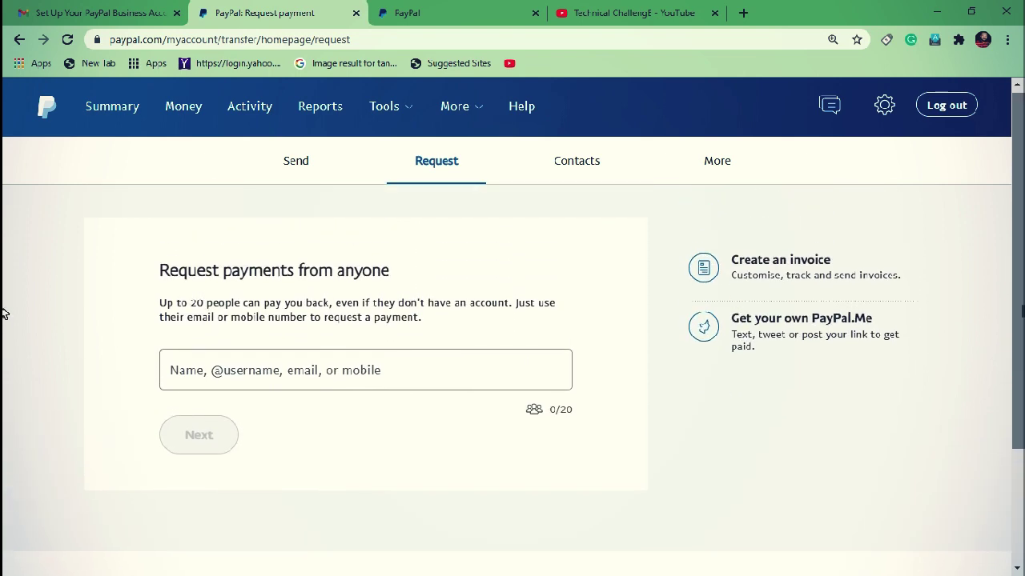
scroll(1018, 299, "up", 1)
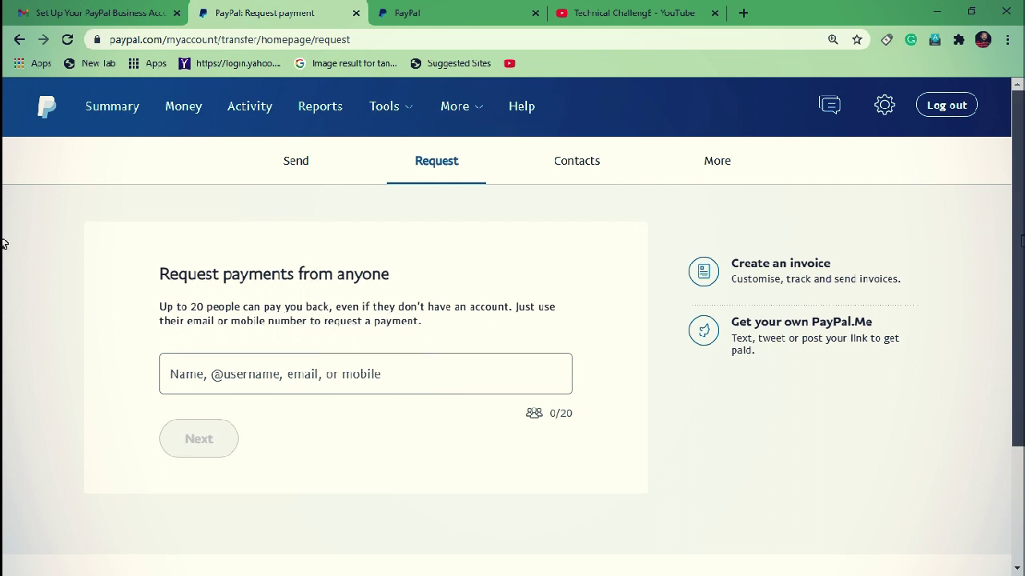